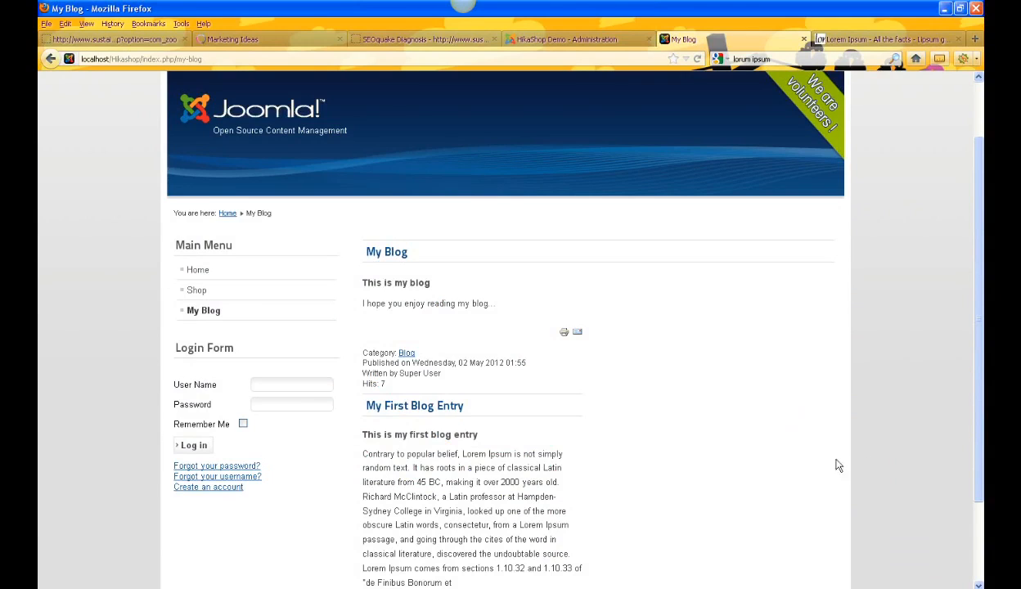
# Step: Open the full My First Blog Entry article from the blog page and return to the blog listing
pyautogui.scroll(-2, 758, 406)
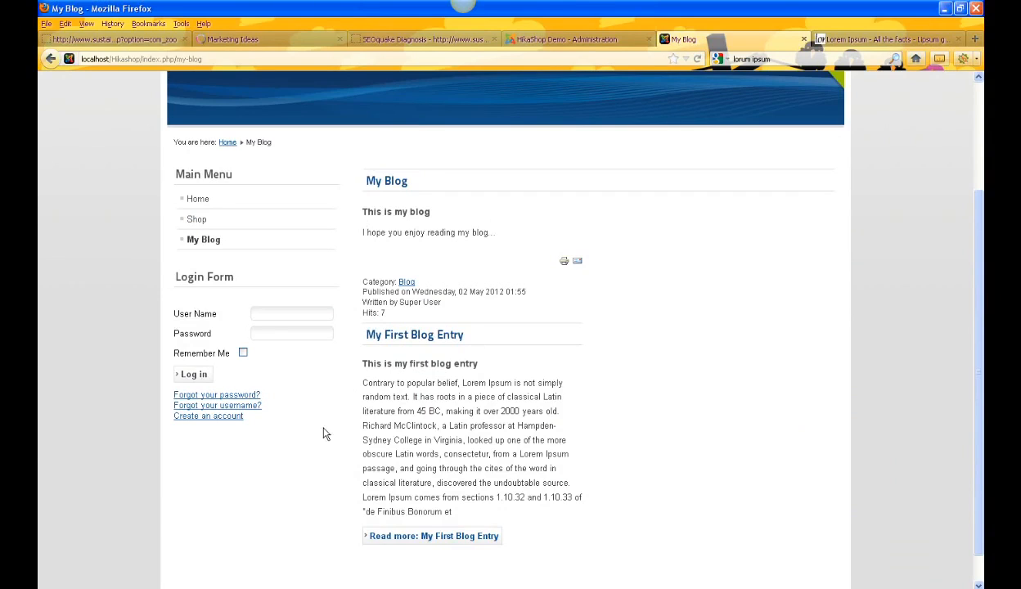
pyautogui.click(440, 542)
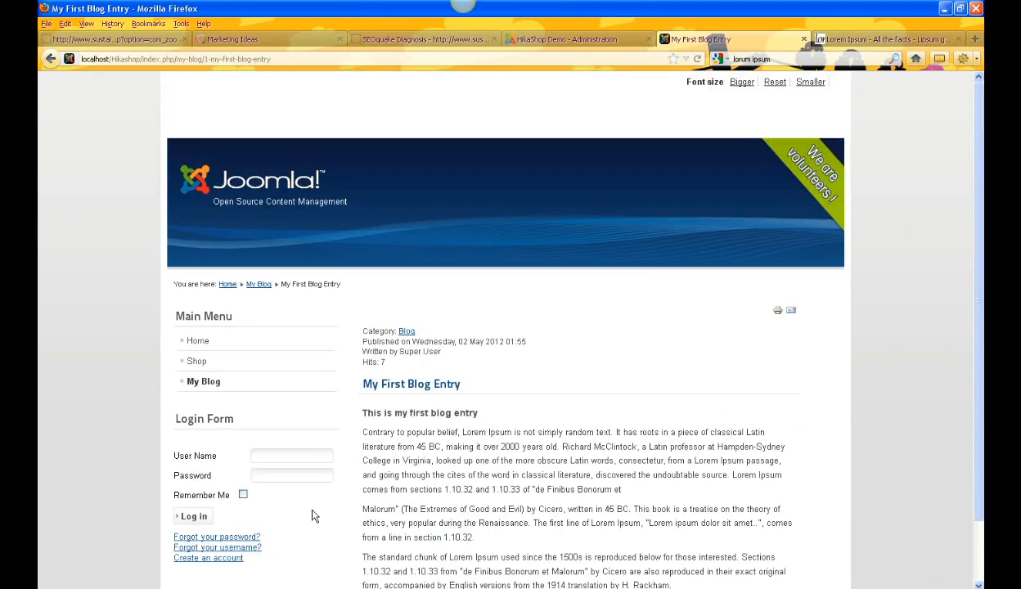
pyautogui.scroll(-2, 318, 491)
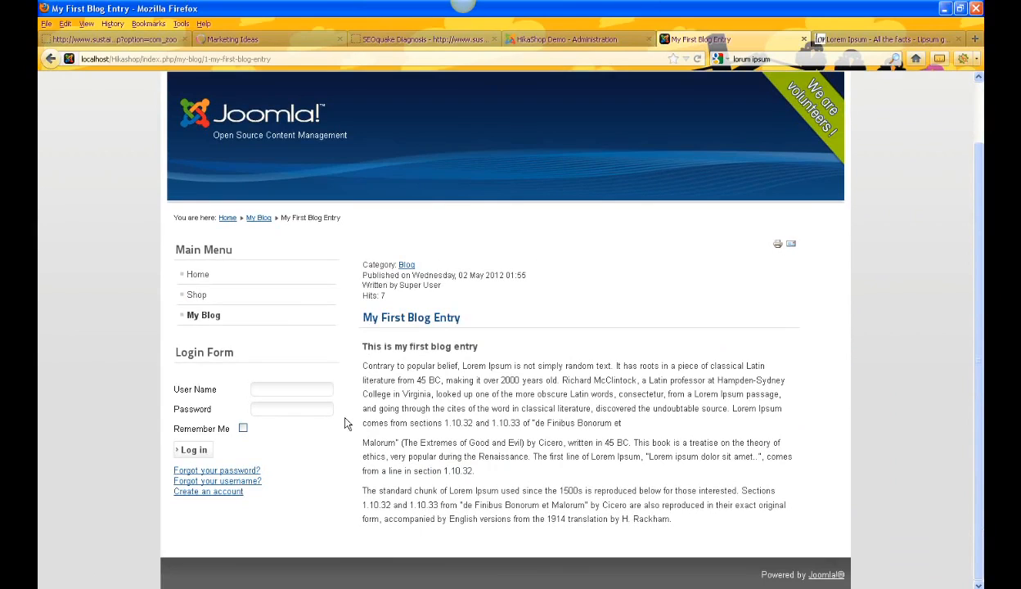
pyautogui.click(50, 60)
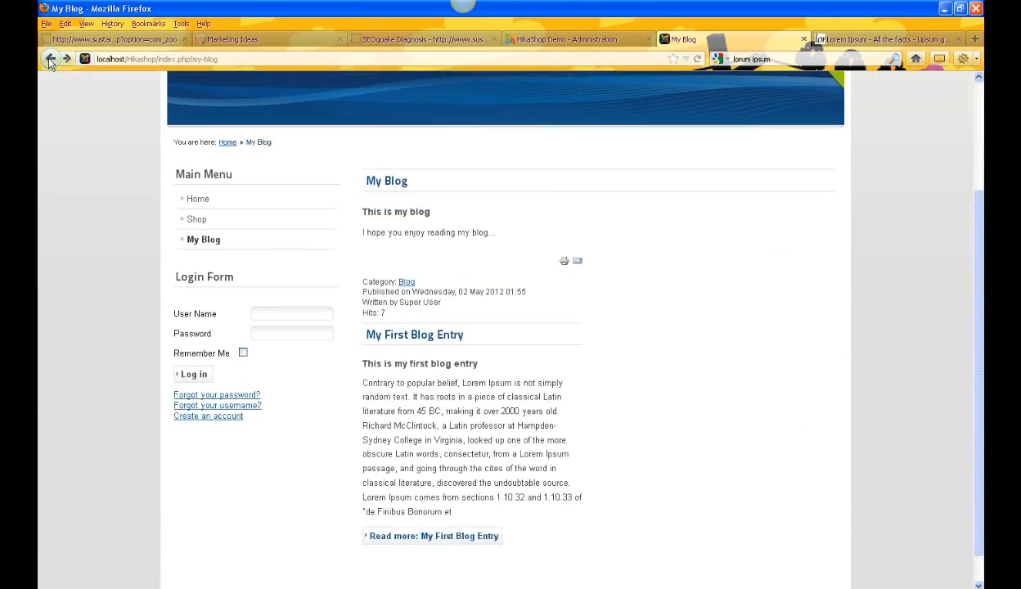
# Step: In the Article Manager options, set Show Intro Text to Hide and save and close
pyautogui.click(572, 38)
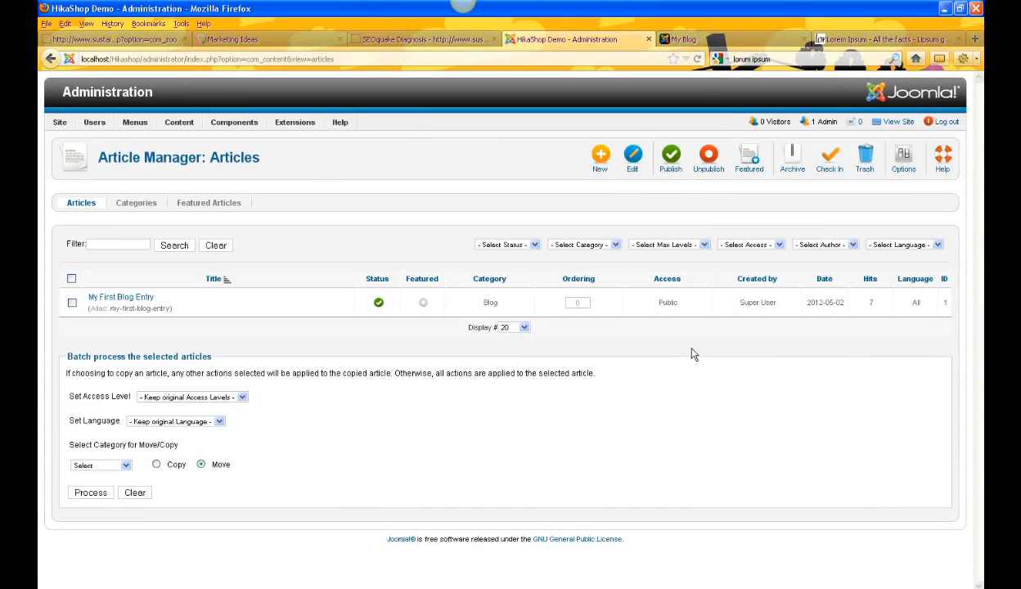
pyautogui.click(909, 163)
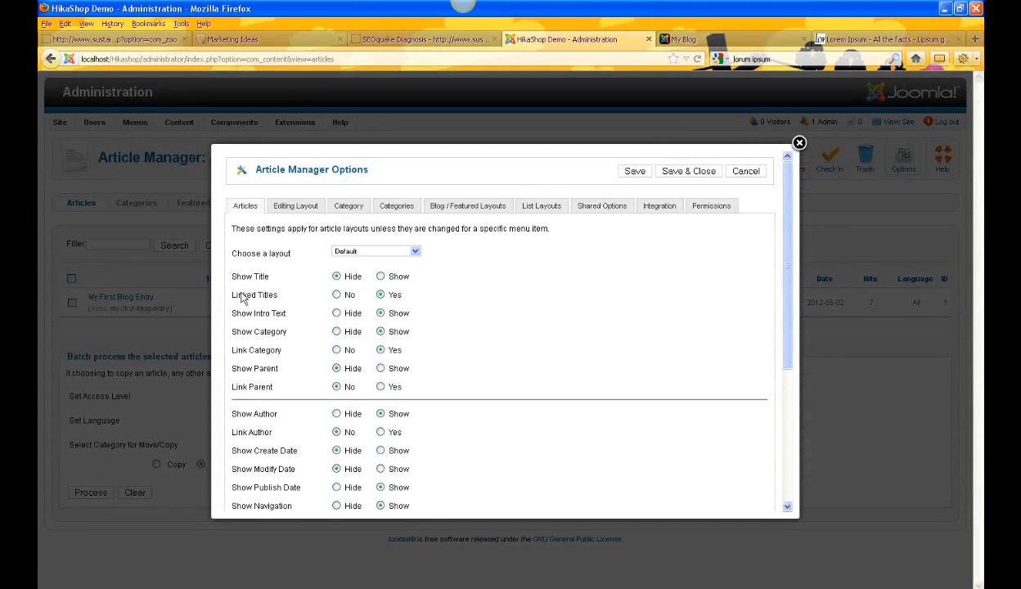
pyautogui.moveTo(238, 311)
pyautogui.click(337, 315)
pyautogui.click(690, 171)
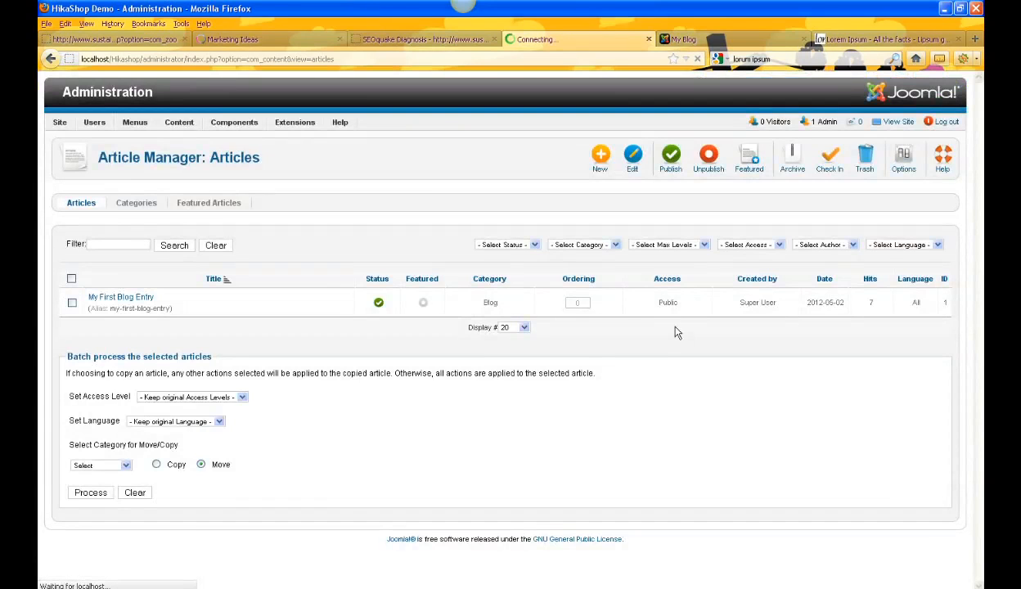
# Step: Reload the blog page and open the full article to check how the intro text displays
pyautogui.click(701, 40)
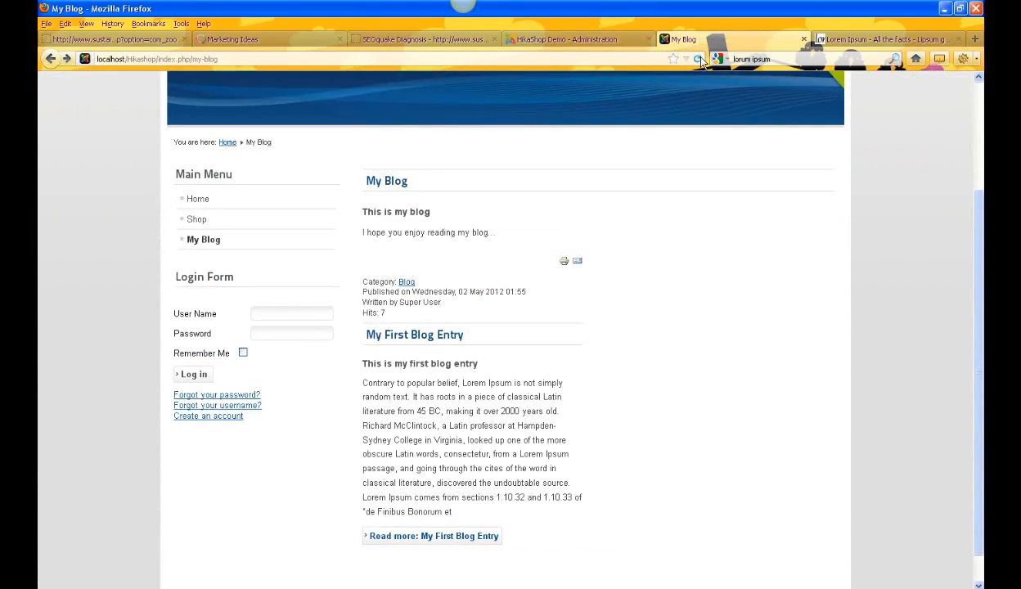
pyautogui.click(697, 60)
pyautogui.click(404, 544)
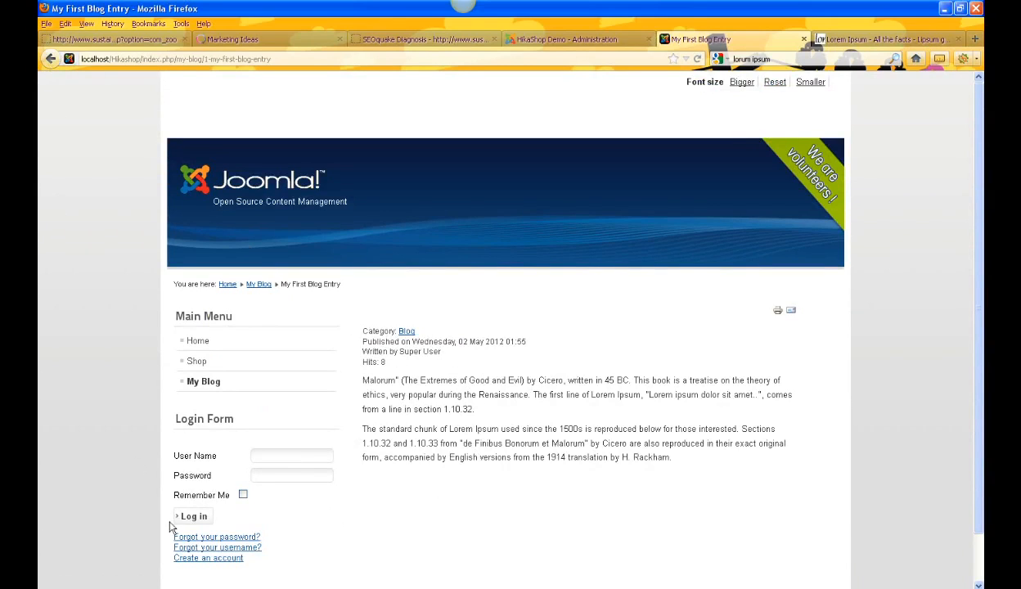
pyautogui.click(226, 388)
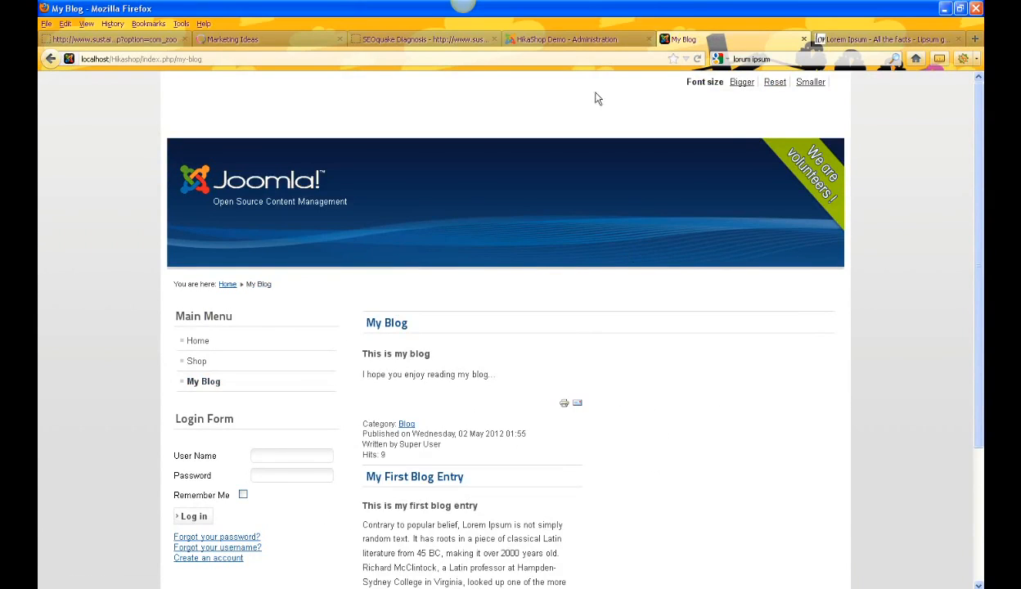
# Step: Open My First Blog Entry for editing in the Article Manager
pyautogui.click(589, 43)
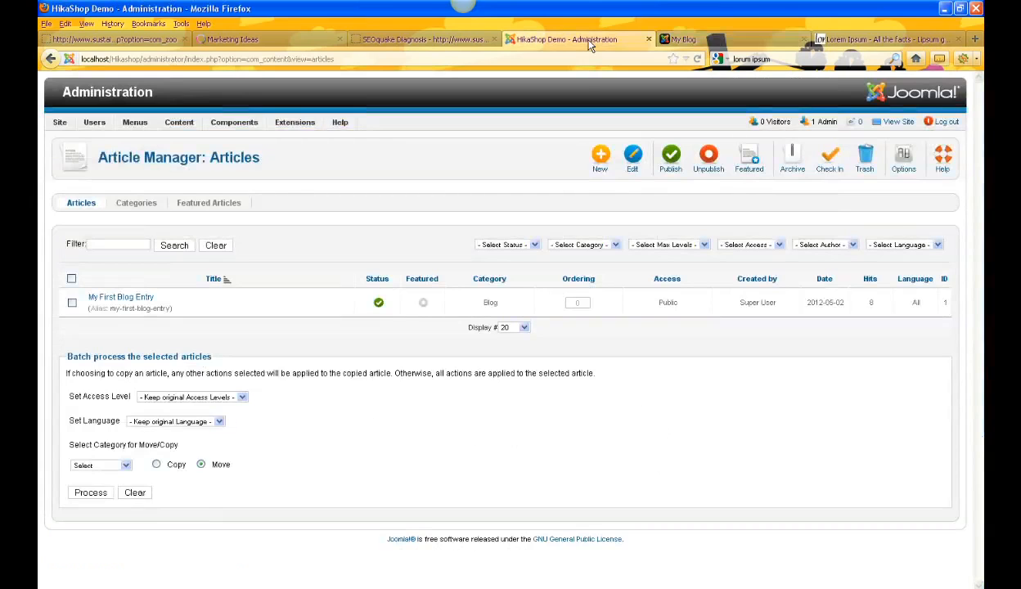
pyautogui.click(112, 299)
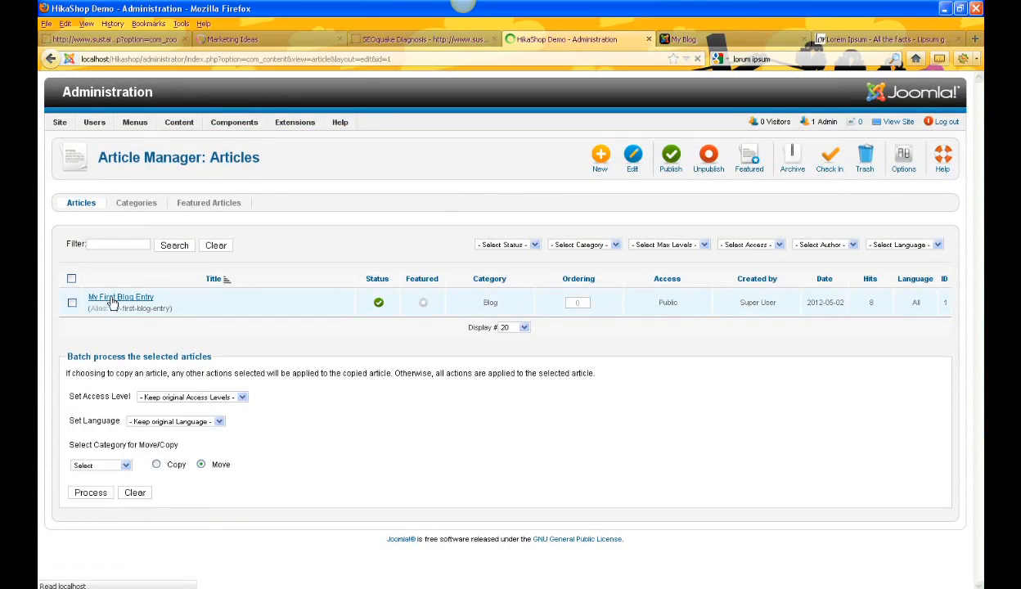
pyautogui.scroll(-5, 737, 499)
pyautogui.scroll(-2, 707, 480)
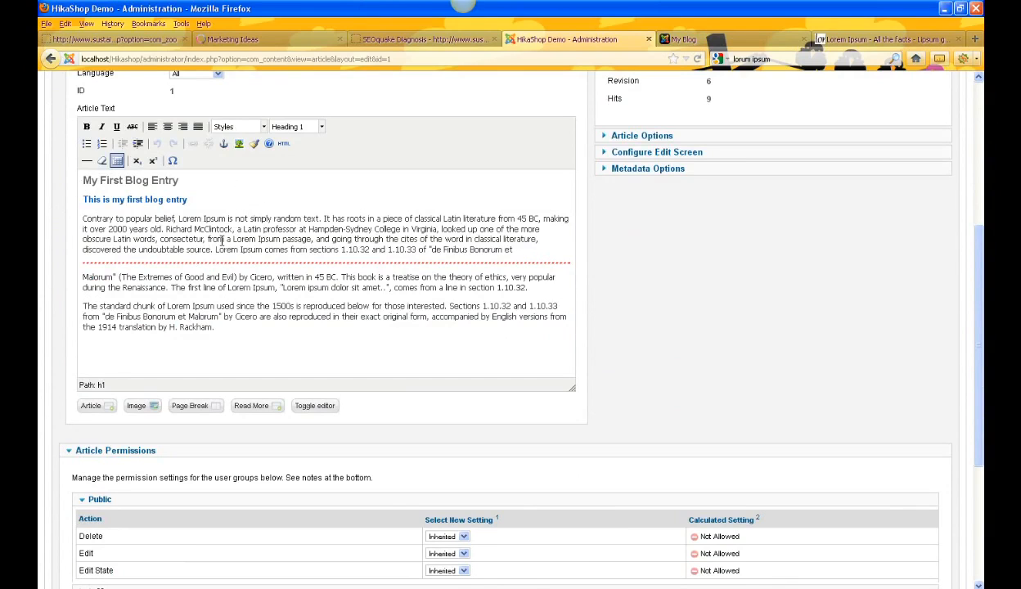
# Step: Copy the title, subtitle and intro paragraph, paste them below the Read More break, and save the article
pyautogui.moveTo(524, 252); pyautogui.dragTo(97, 189)
pyautogui.hotkey('ctrl', 'c')
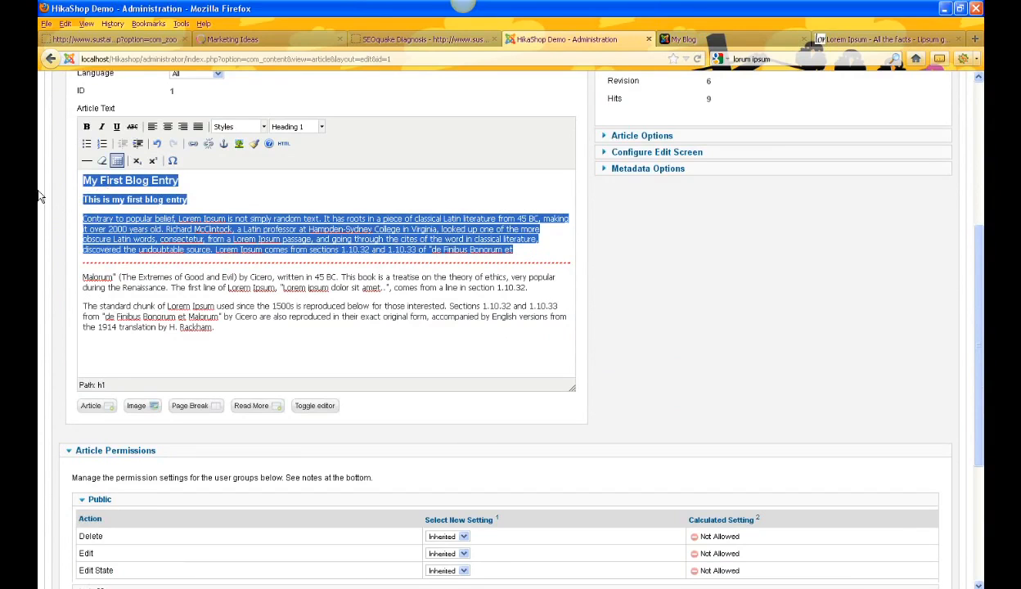
pyautogui.click(82, 274)
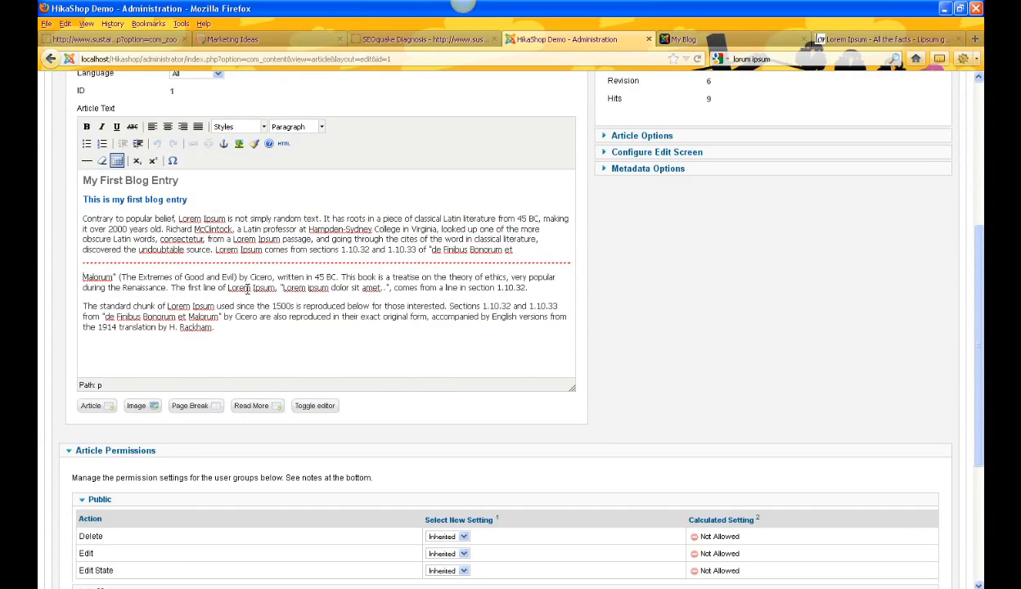
pyautogui.hotkey('ctrl', 'v')
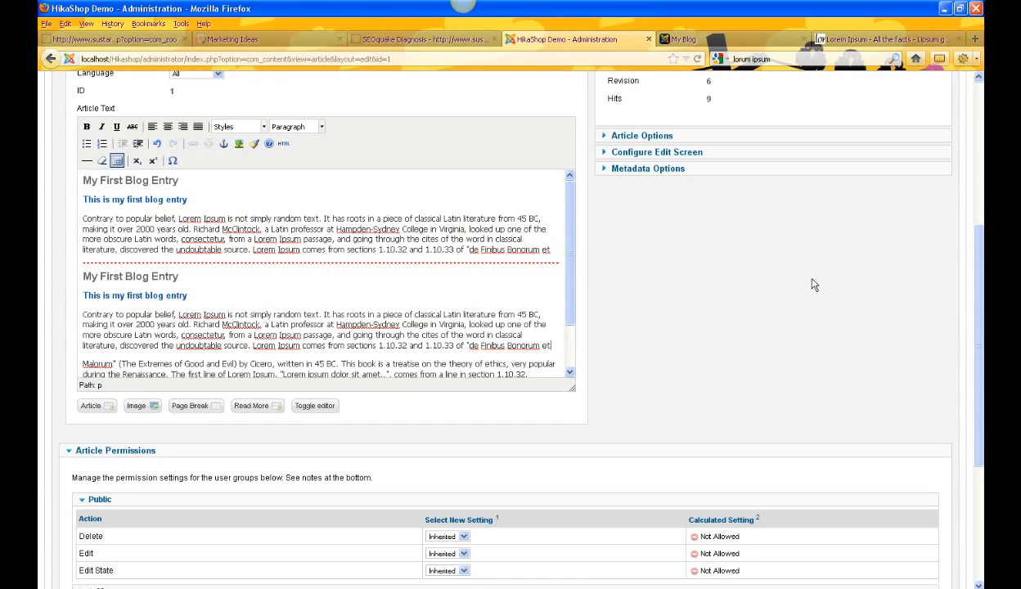
pyautogui.scroll(5, 801, 312)
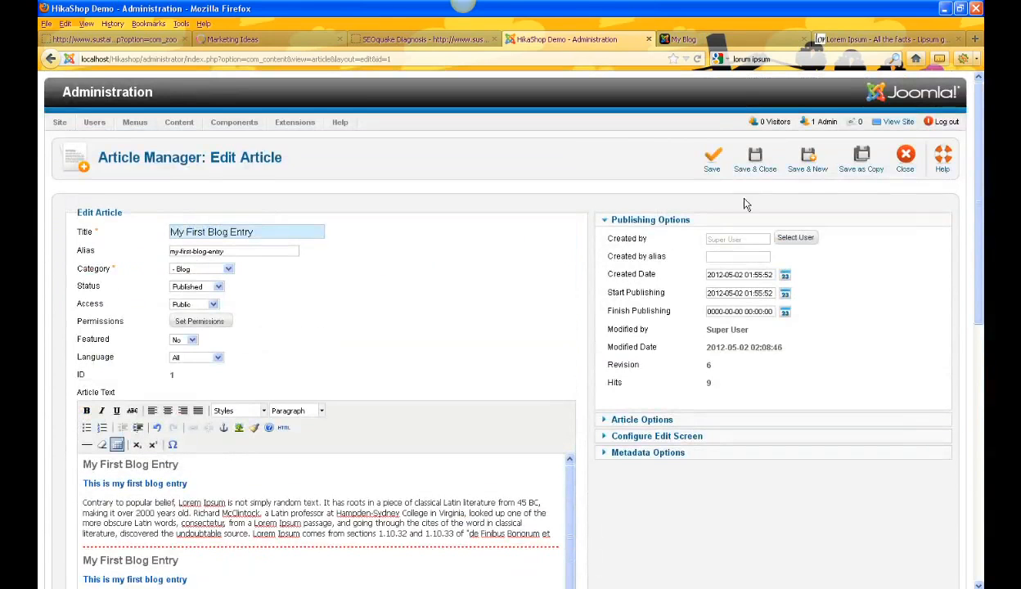
pyautogui.click(712, 162)
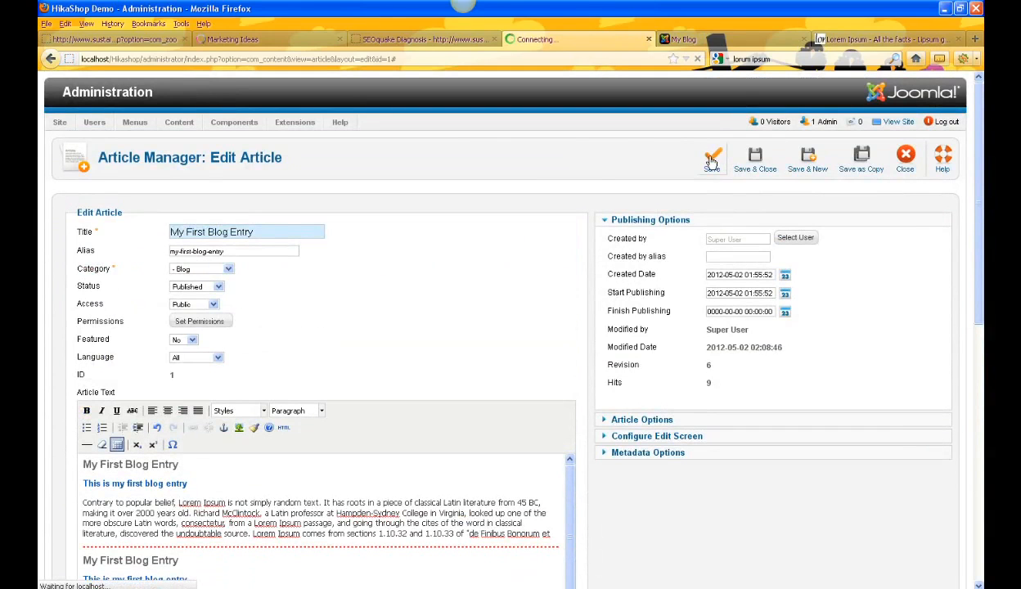
# Step: Reload the blog page and open the full article to review the pasted text
pyautogui.scroll(-3, 696, 570)
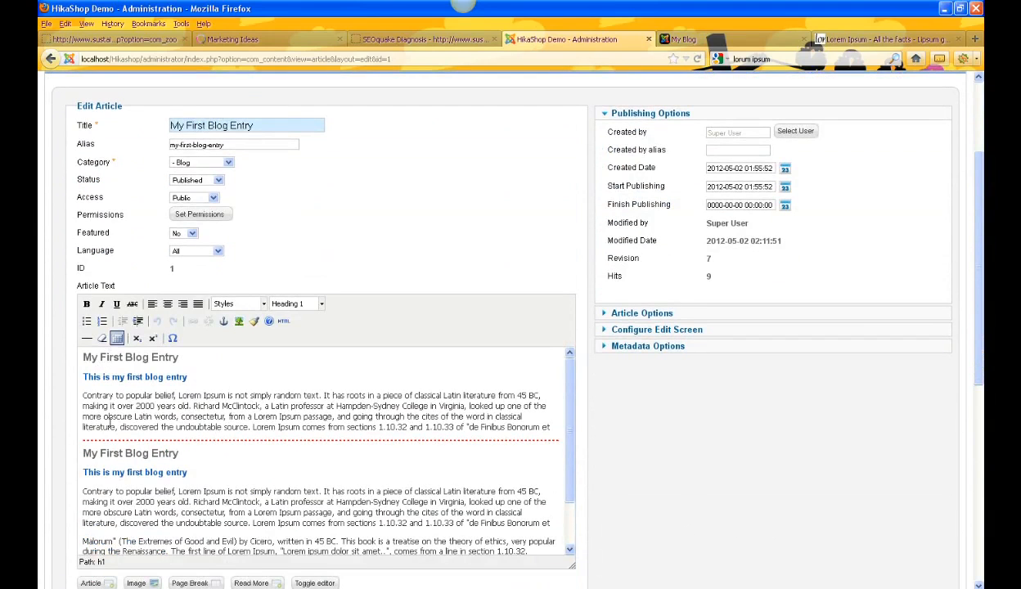
pyautogui.scroll(3, 694, 347)
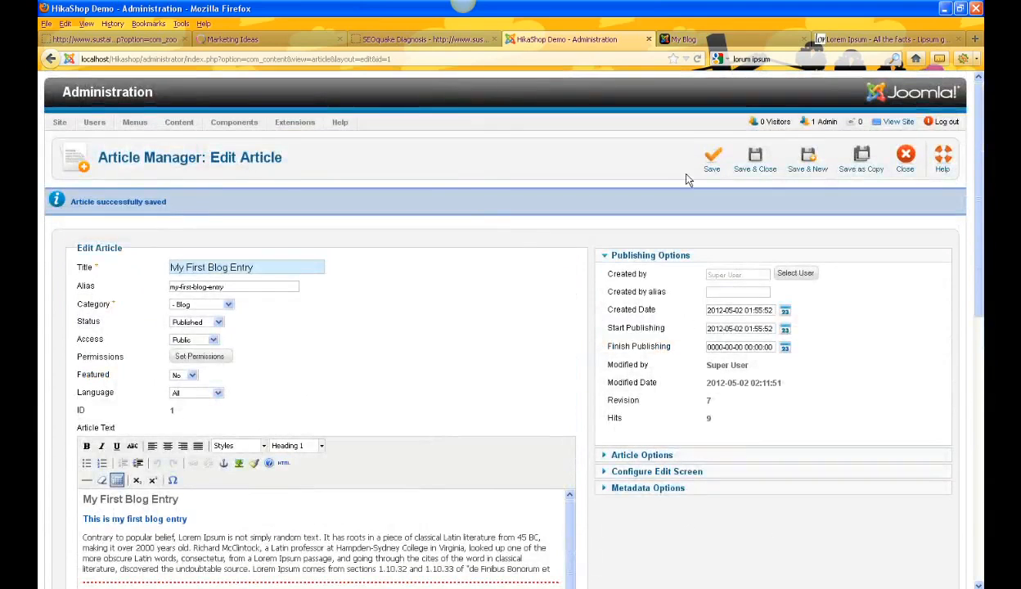
pyautogui.click(703, 39)
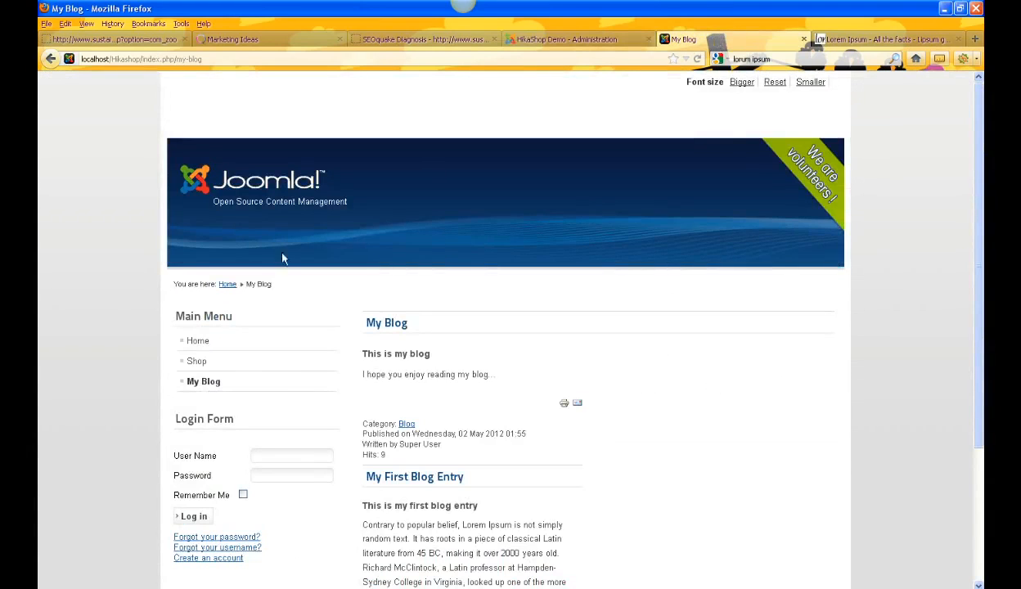
pyautogui.scroll(-4, 39, 317)
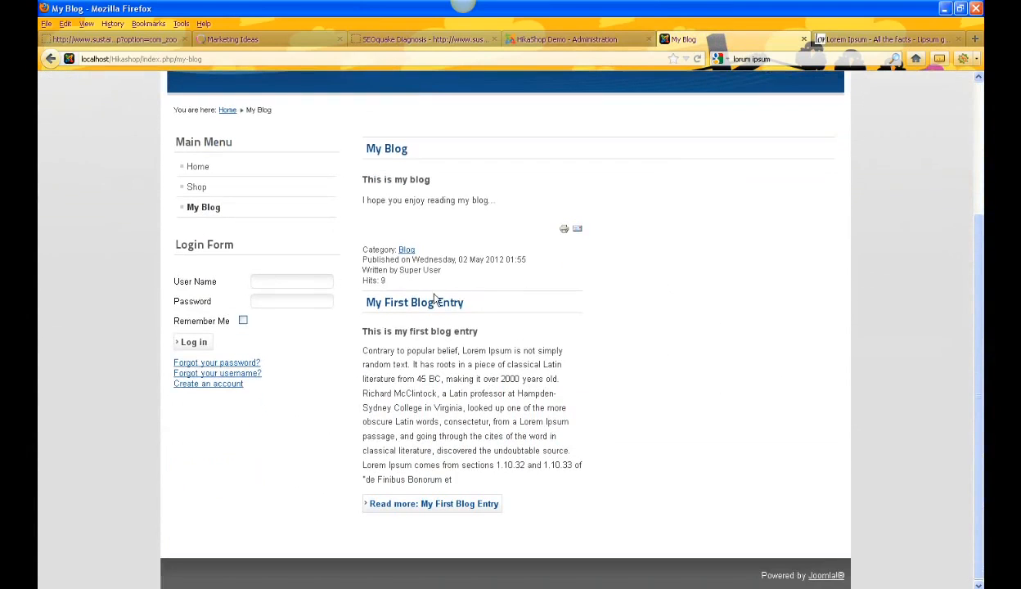
pyautogui.click(698, 59)
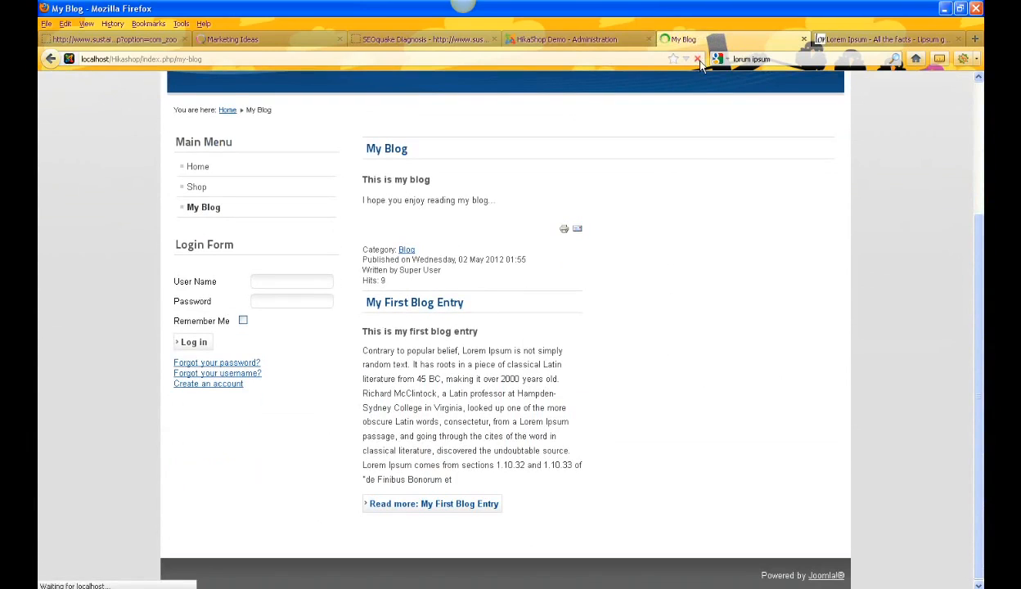
pyautogui.click(438, 505)
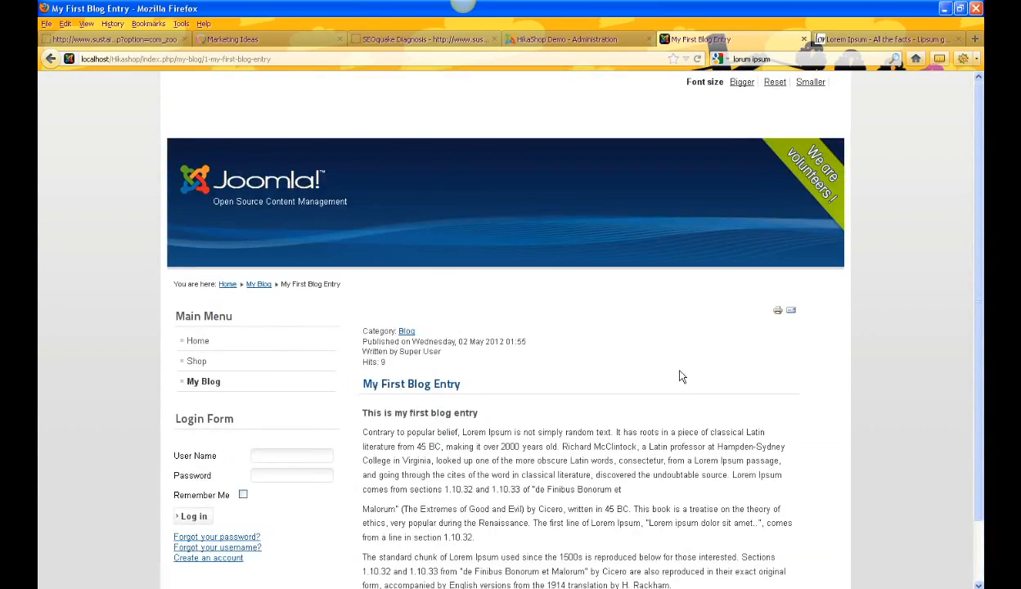
pyautogui.scroll(-2, 679, 376)
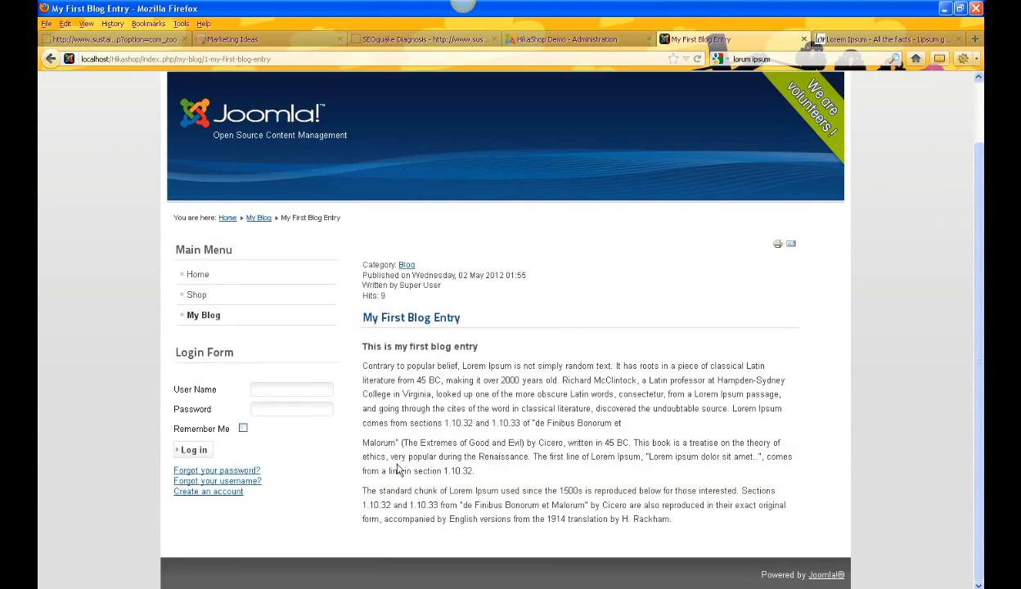
pyautogui.click(204, 317)
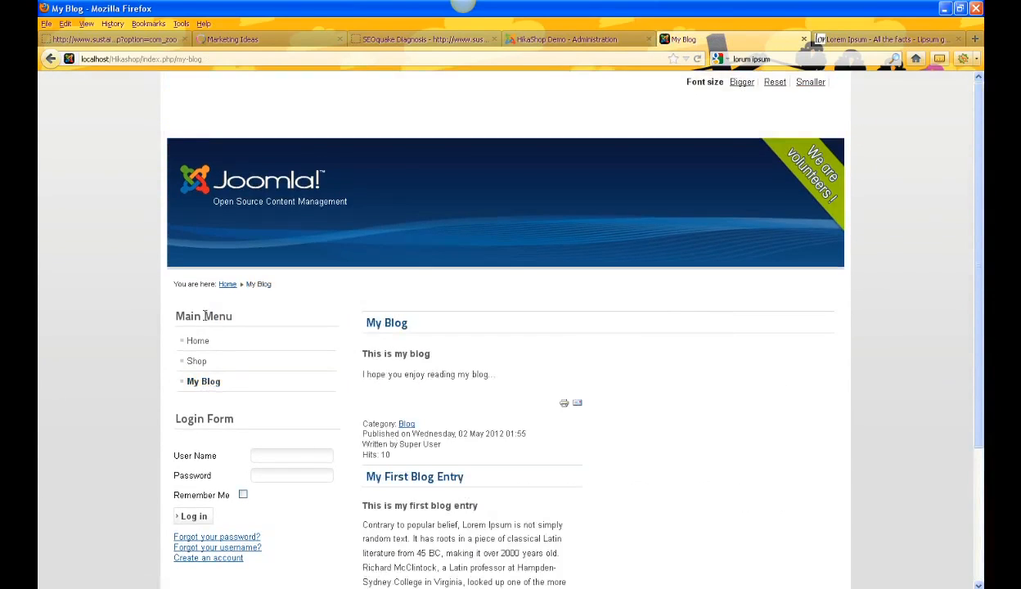
pyautogui.scroll(-2, 660, 445)
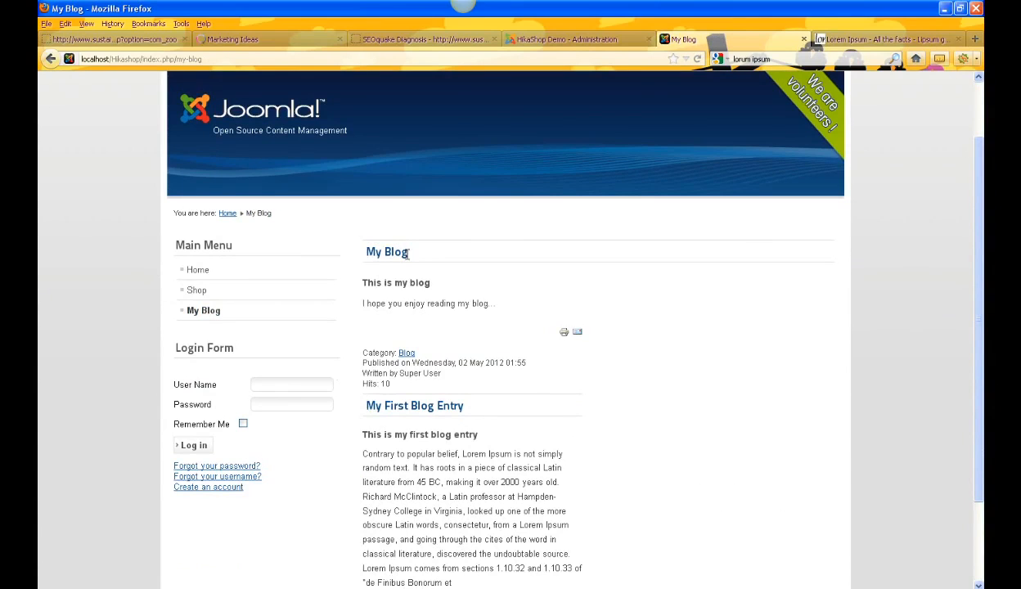
# Step: Format the first title and subtitle lines of the article text as Heading 2 and save
pyautogui.click(562, 41)
pyautogui.scroll(-5, 488, 410)
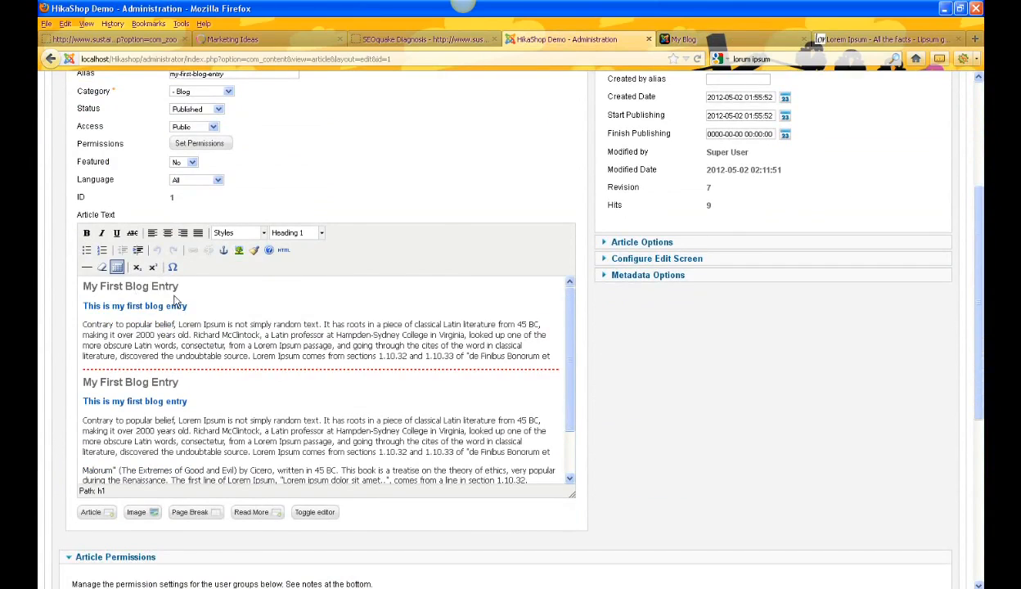
pyautogui.moveTo(188, 306); pyautogui.dragTo(77, 300)
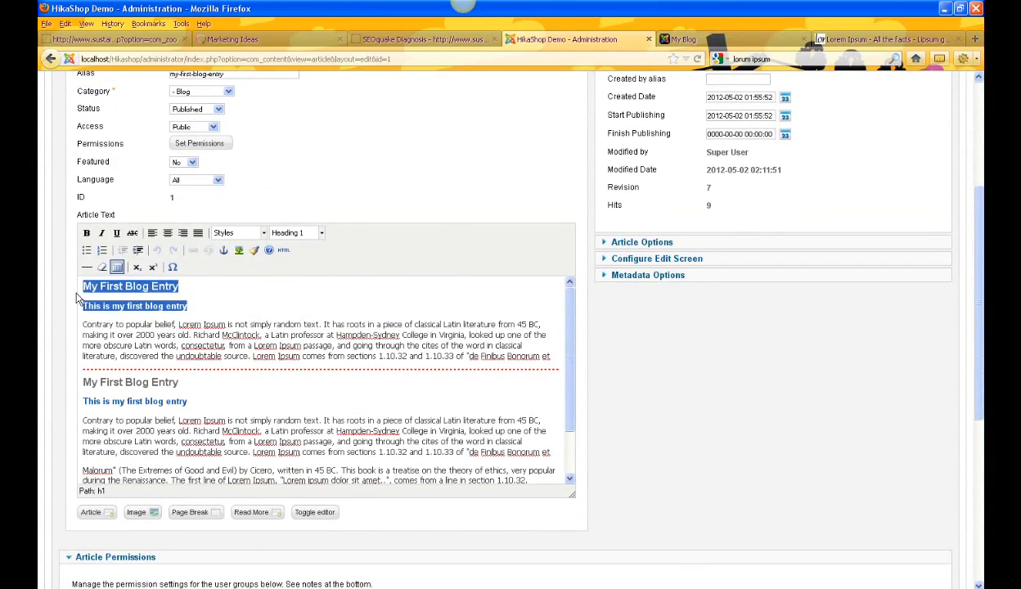
pyautogui.click(322, 234)
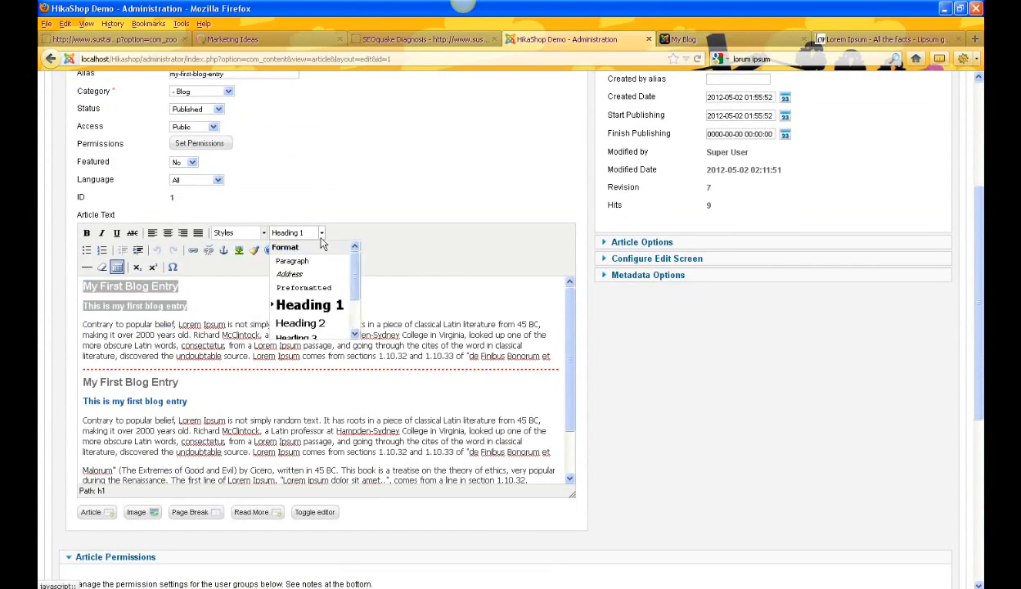
pyautogui.click(301, 326)
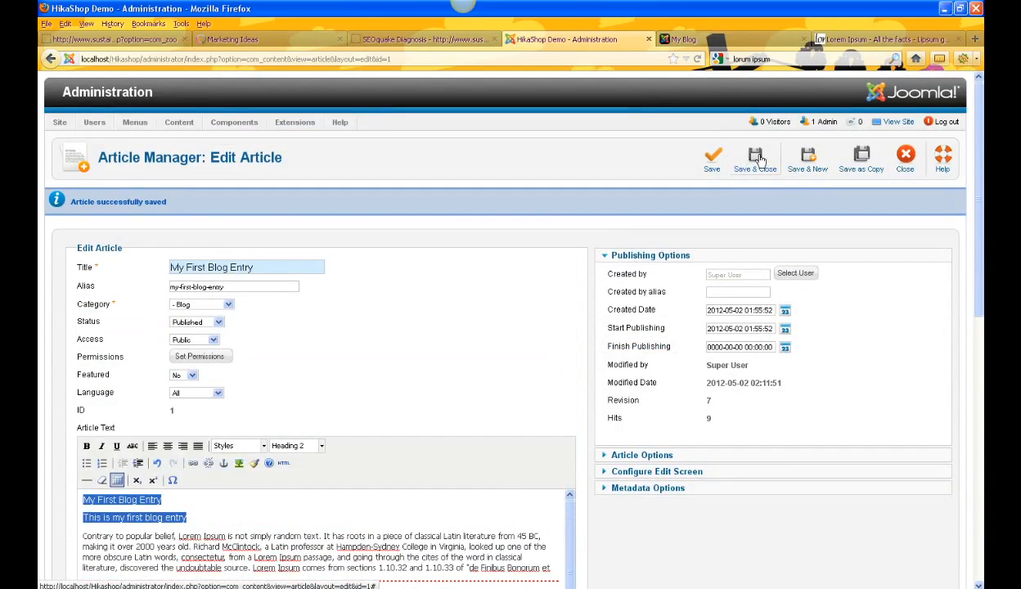
pyautogui.click(712, 160)
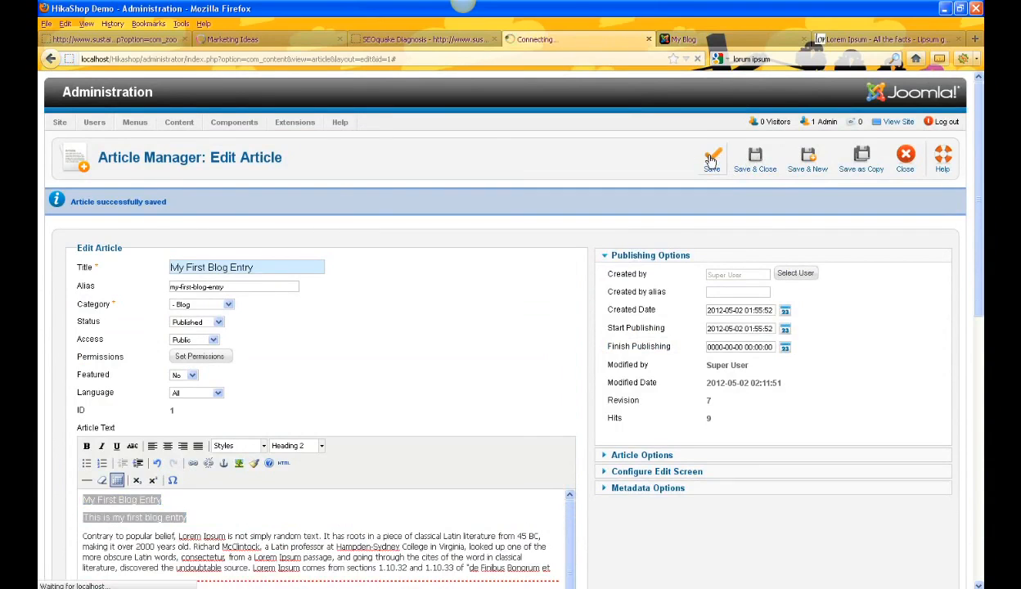
# Step: Reload the blog page and open the full article to check the heading formatting
pyautogui.click(717, 39)
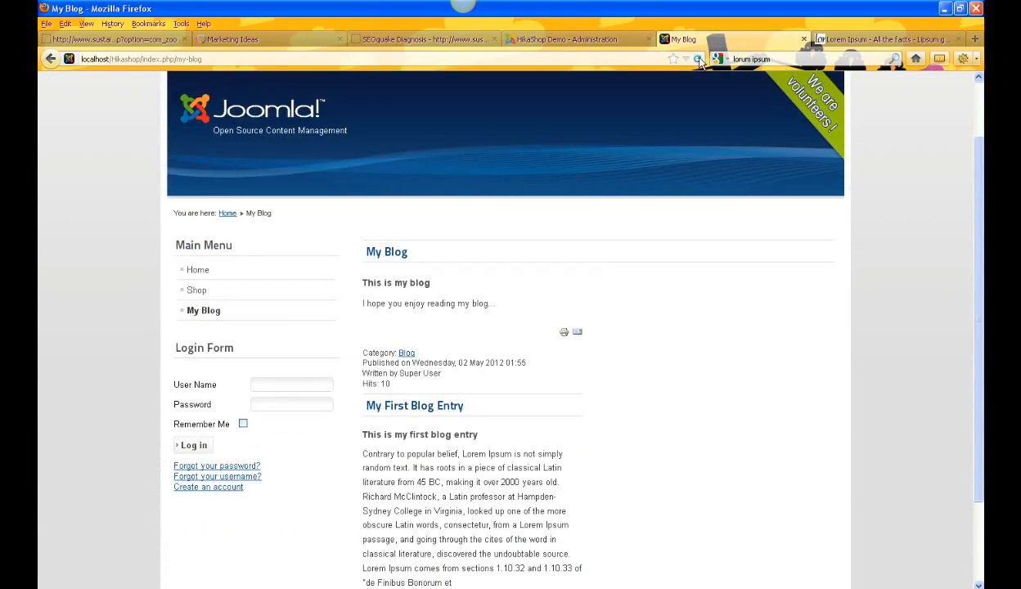
pyautogui.click(698, 58)
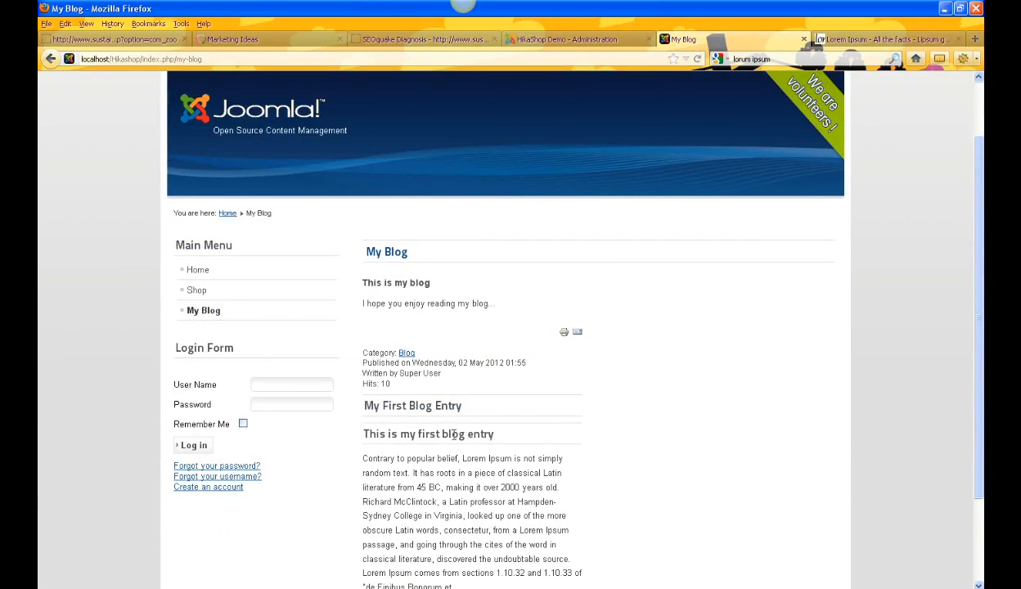
pyautogui.scroll(-2, 647, 417)
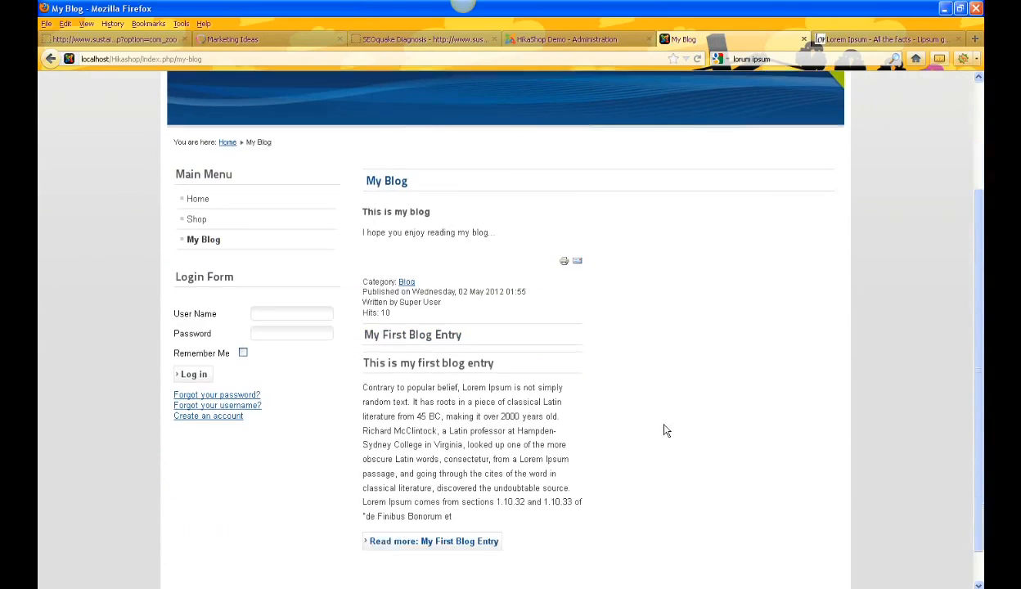
pyautogui.click(456, 540)
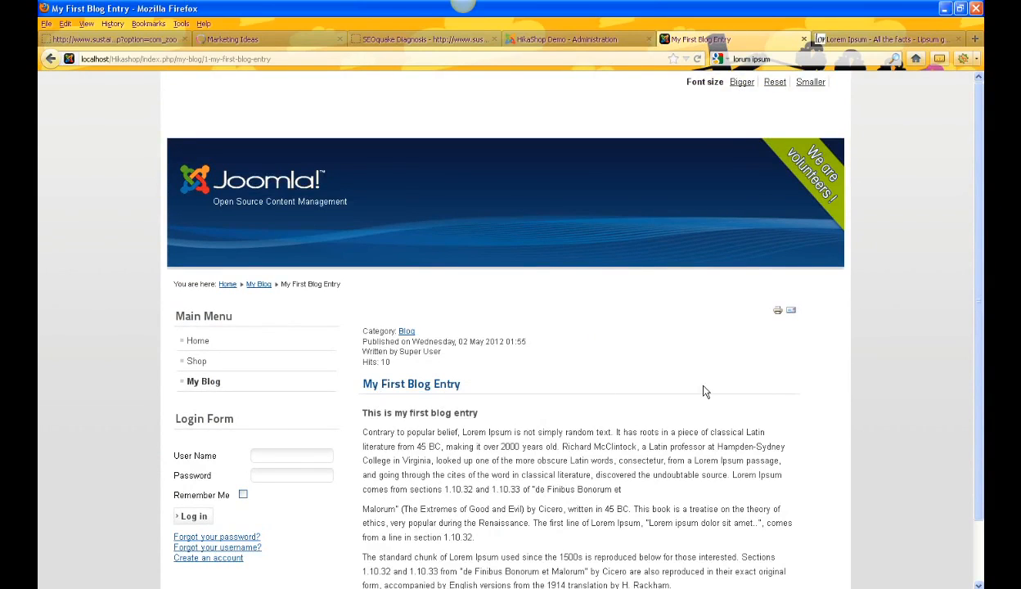
pyautogui.scroll(-2, 602, 434)
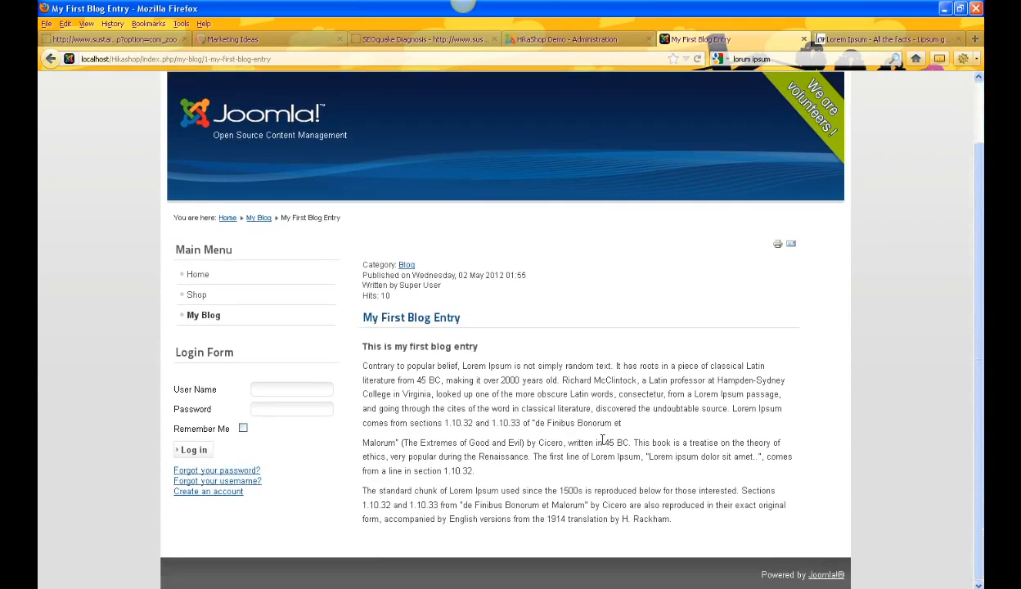